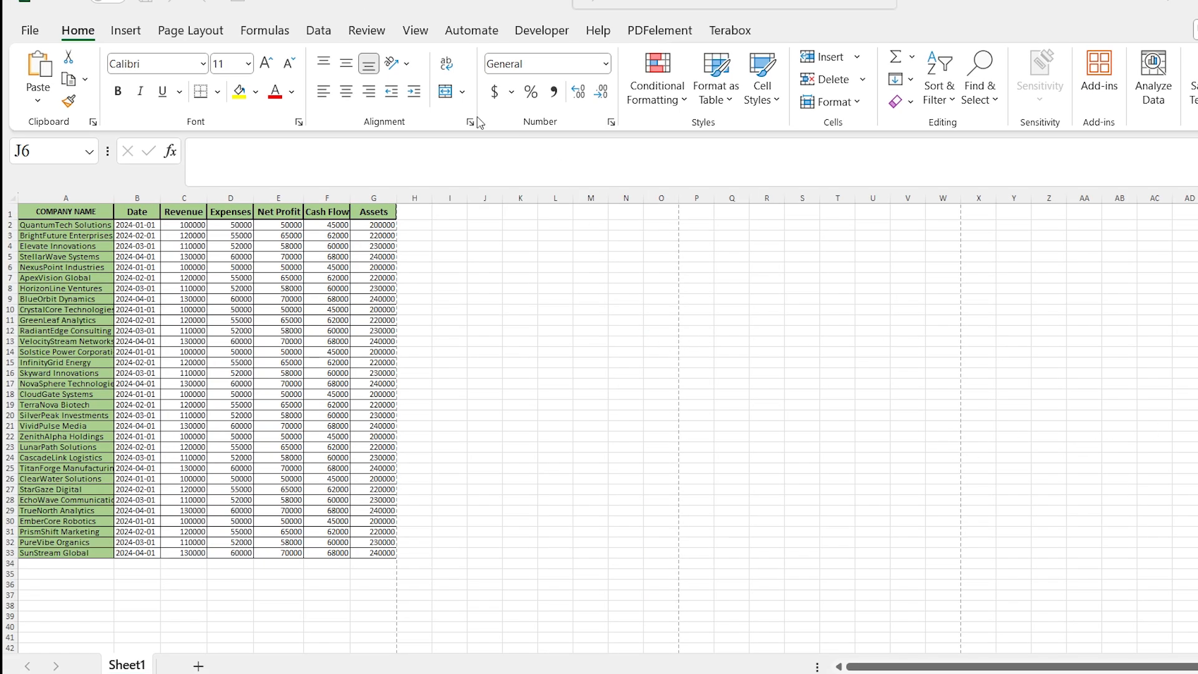
Switch the worksheet to Page Layout view.
click(424, 32)
click(424, 32)
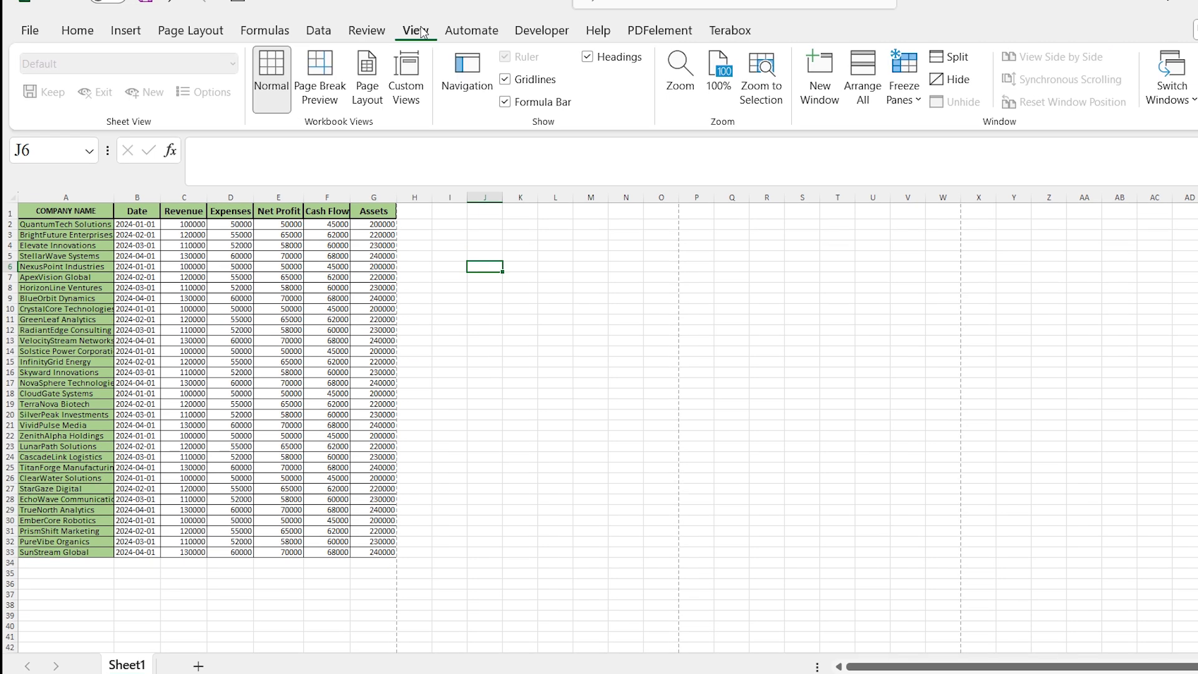
click(377, 103)
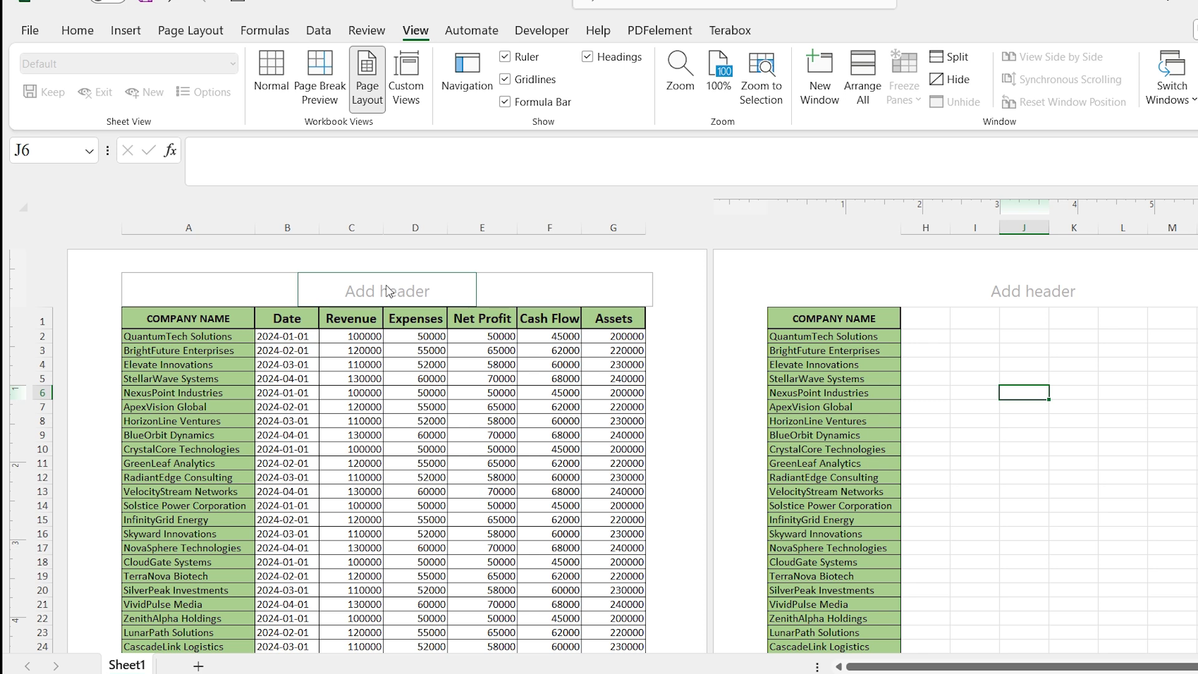
Insert the page number field into the left section of the header.
click(271, 277)
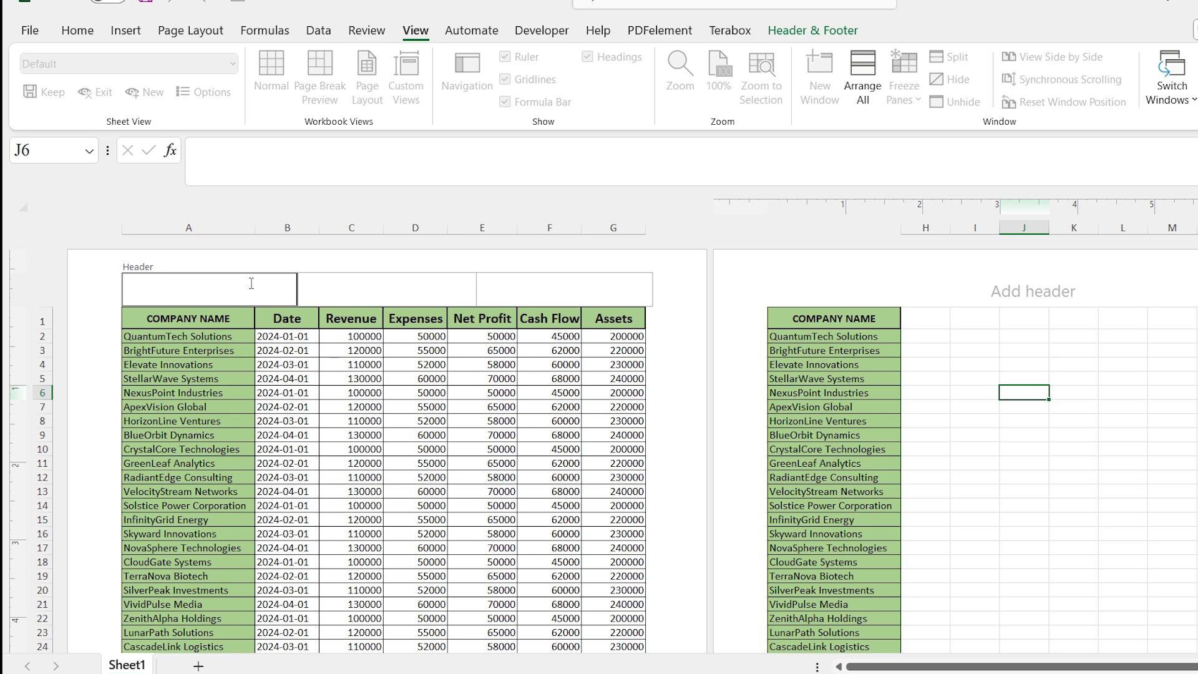
click(784, 34)
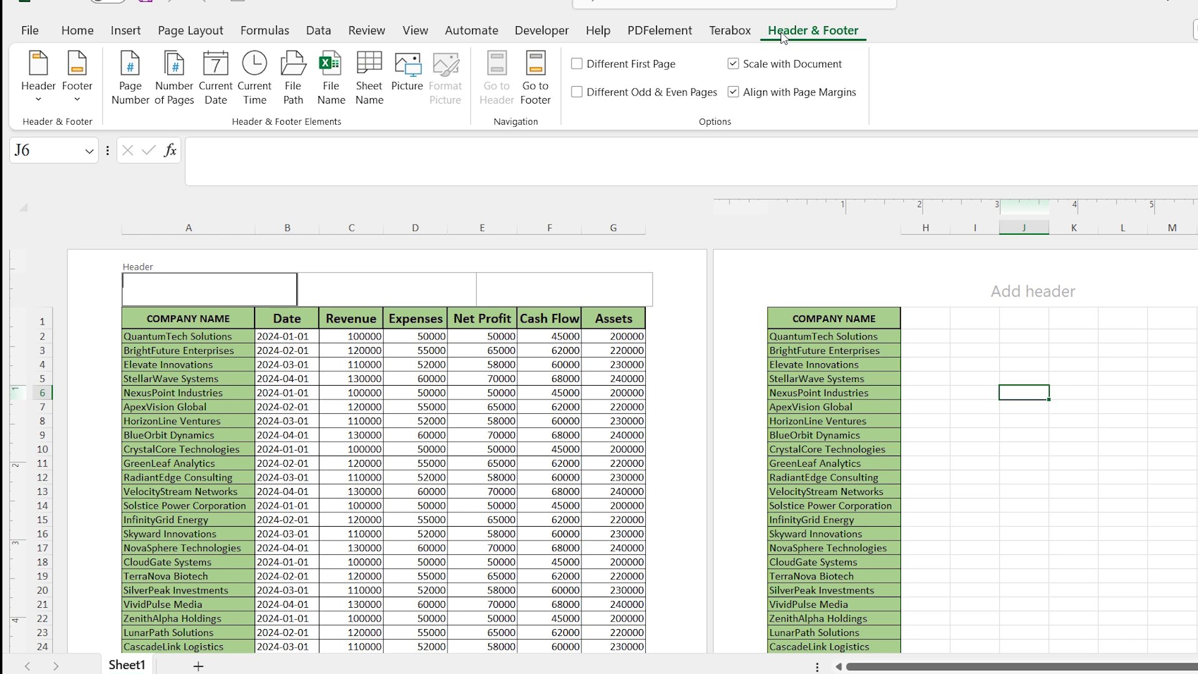
click(138, 78)
click(342, 292)
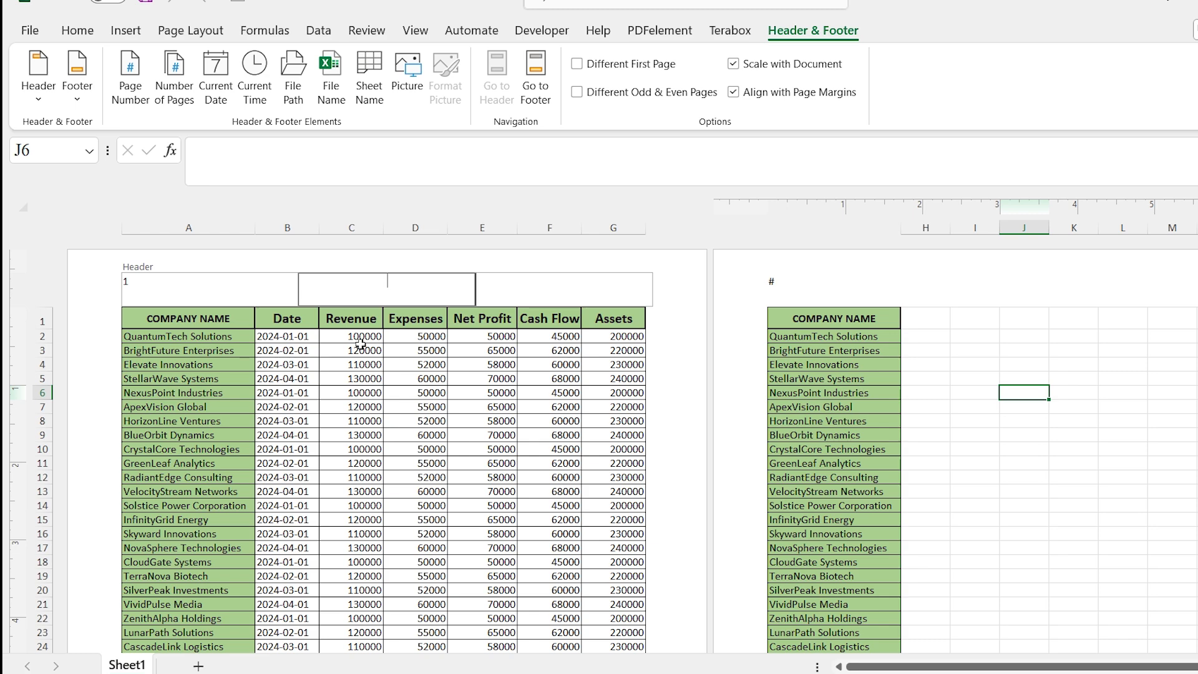
Scroll through the pages to check the header on the second page.
click(692, 487)
scroll(692, 487, down, 9)
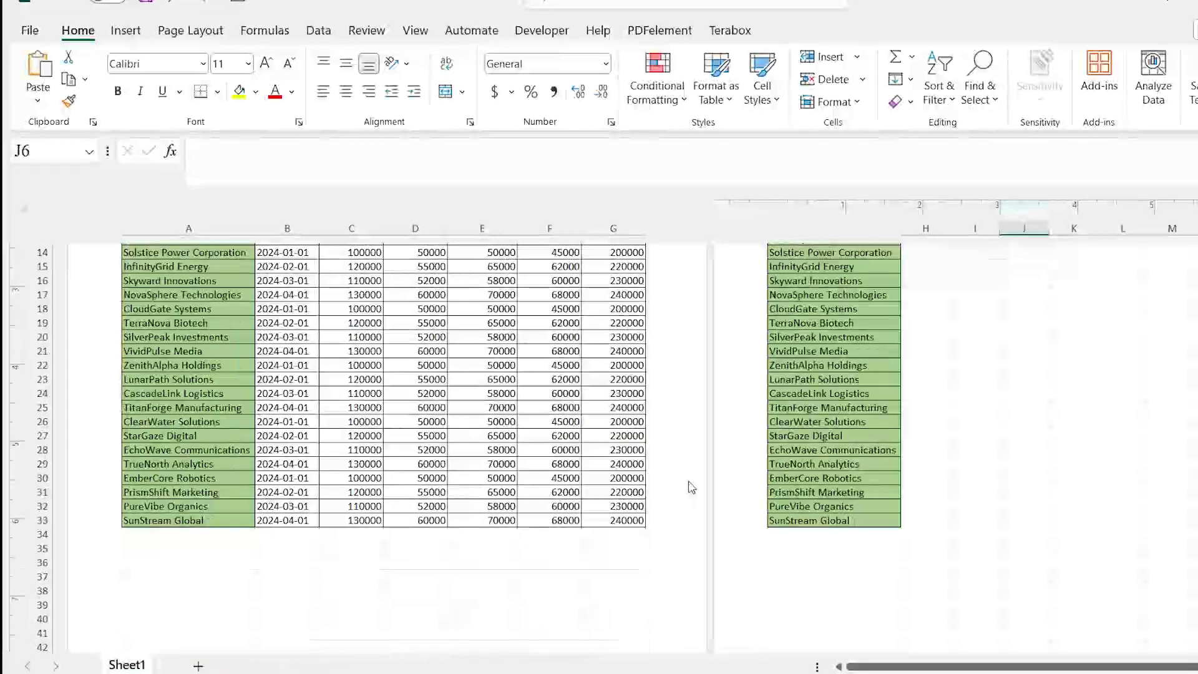
scroll(687, 484, down, 4)
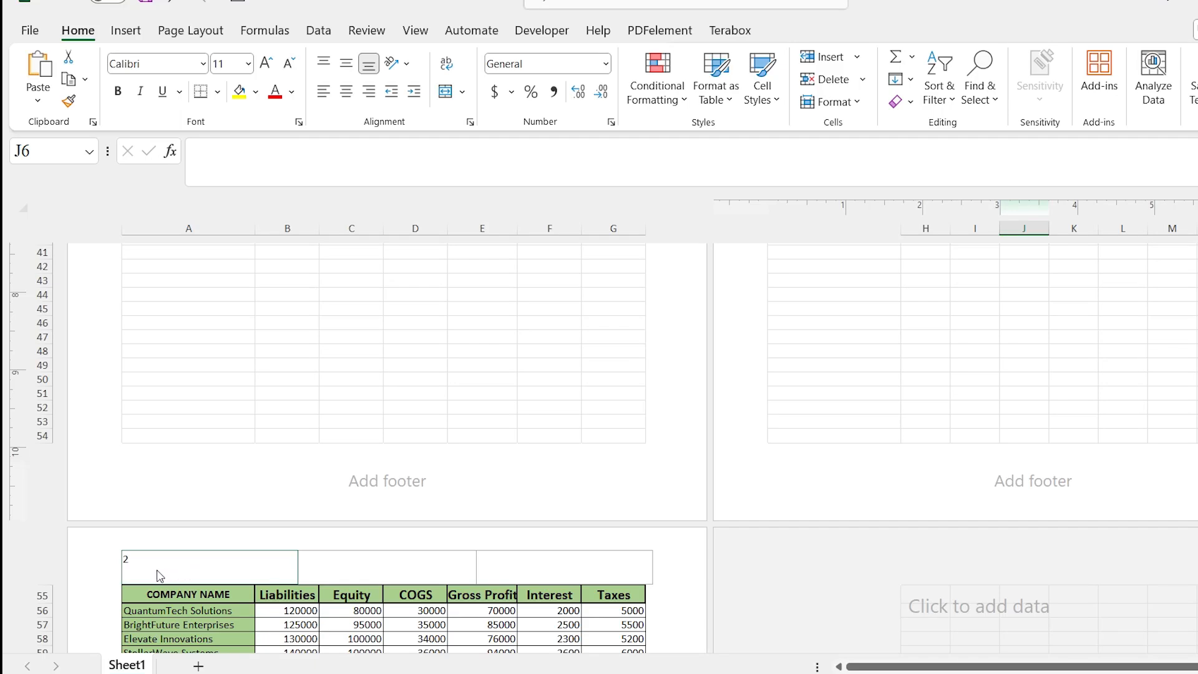
scroll(164, 567, down, 1)
scroll(156, 406, up, 15)
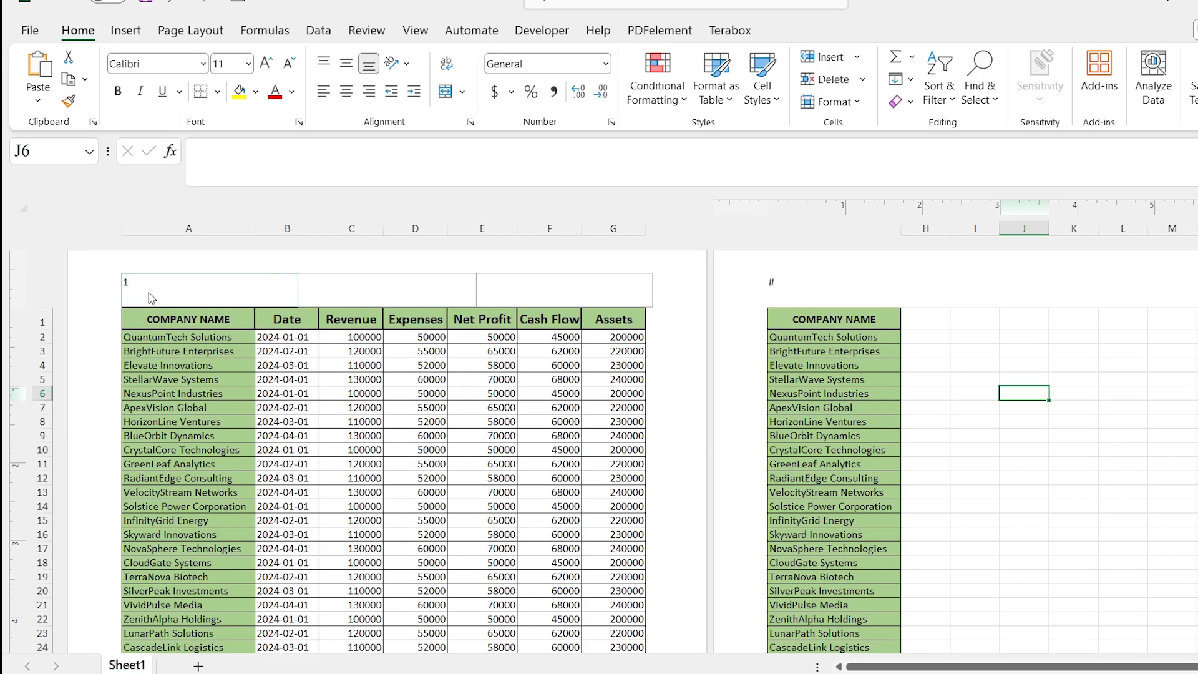
Extend the left header to show the page number followed by " / " and the number of pages.
click(163, 281)
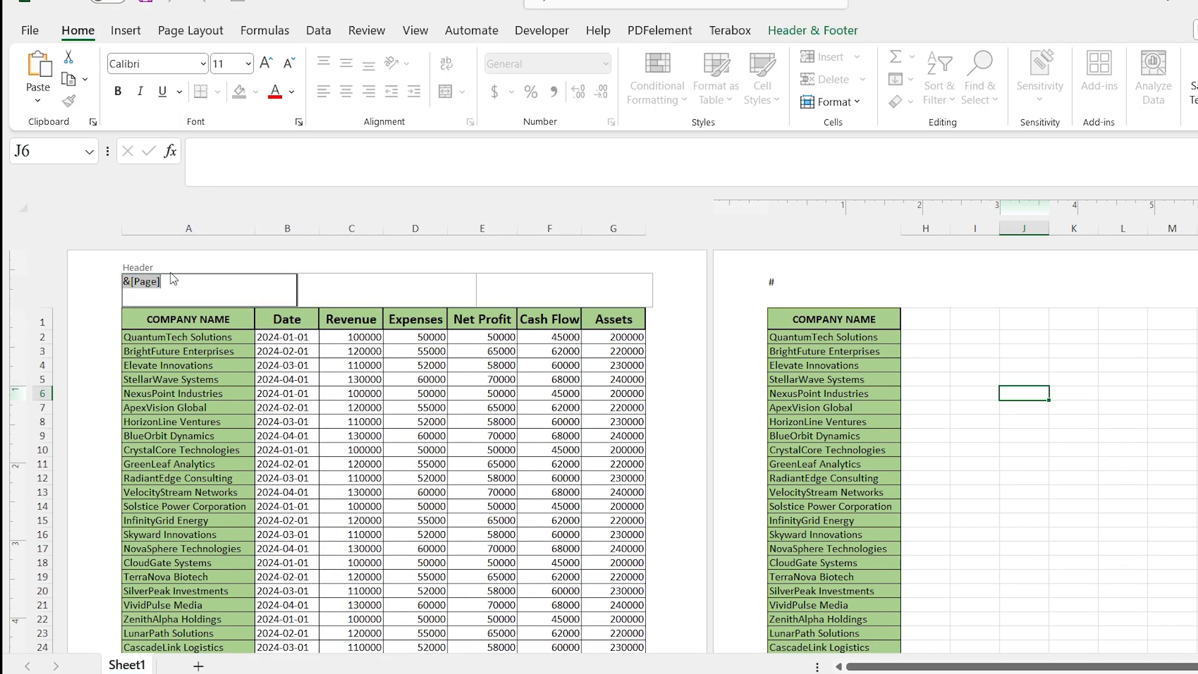
click(186, 280)
click(782, 26)
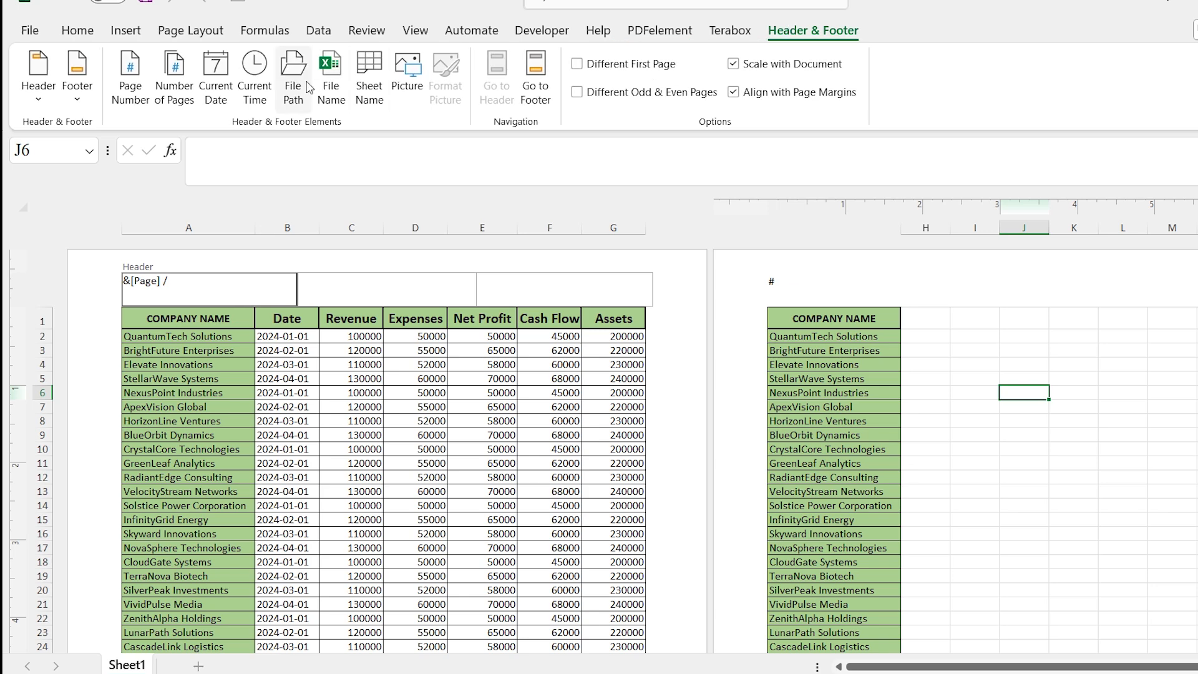
click(182, 86)
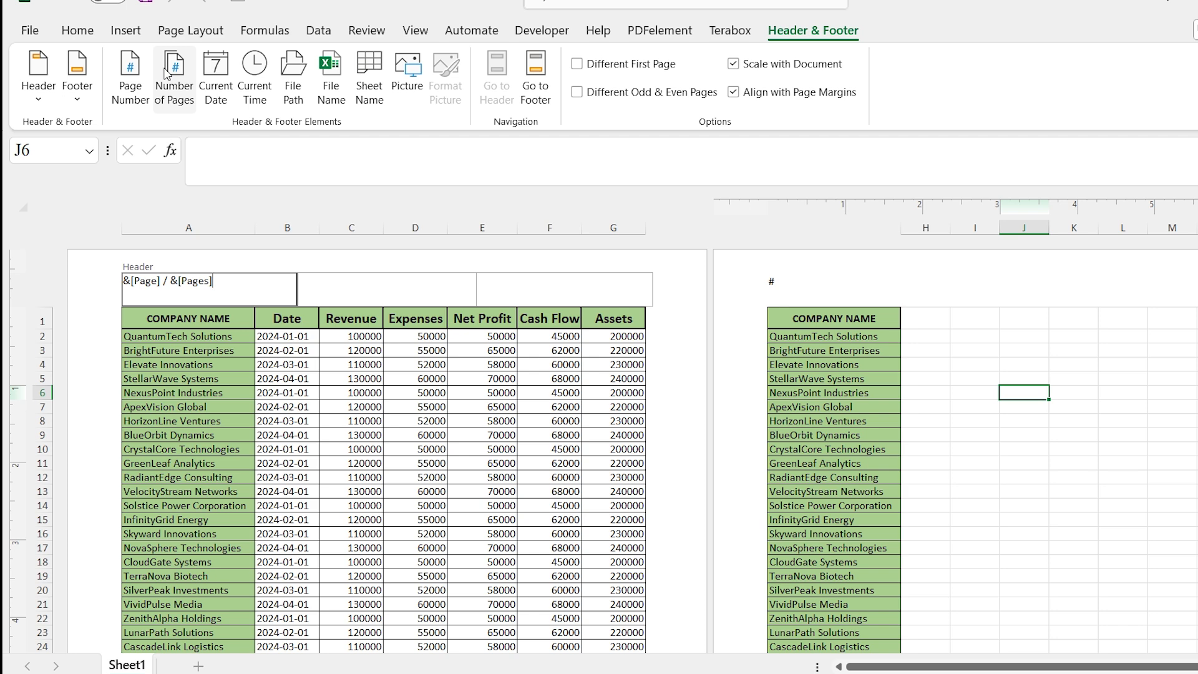
click(90, 277)
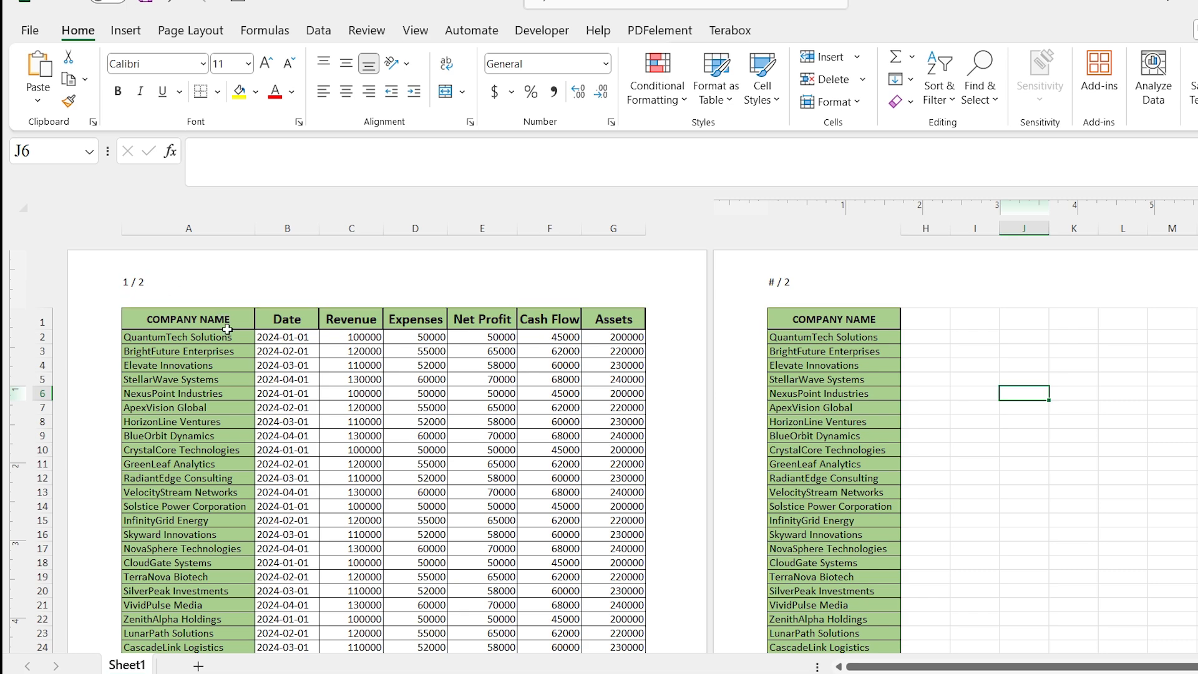
Scroll down to check the page-number header on the second page.
scroll(237, 316, down, 1)
scroll(242, 309, down, 13)
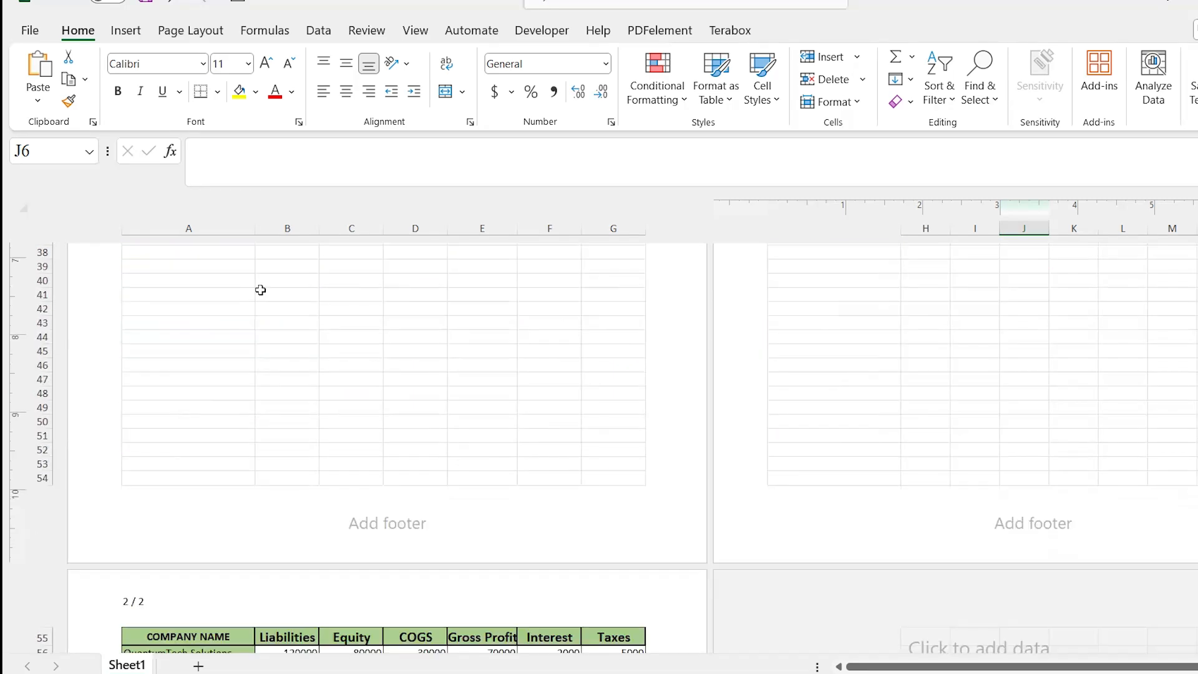
scroll(245, 313, down, 3)
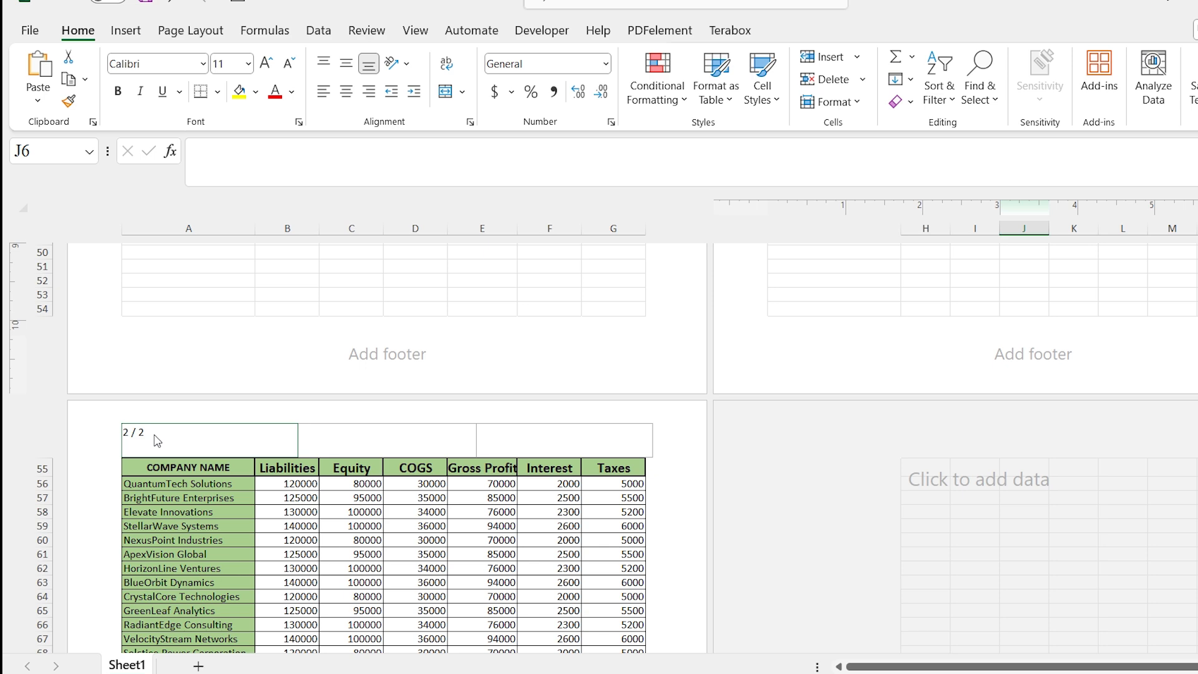
scroll(157, 441, down, 1)
Insert the picture 4.jpg from a file into the right section of the header.
click(152, 415)
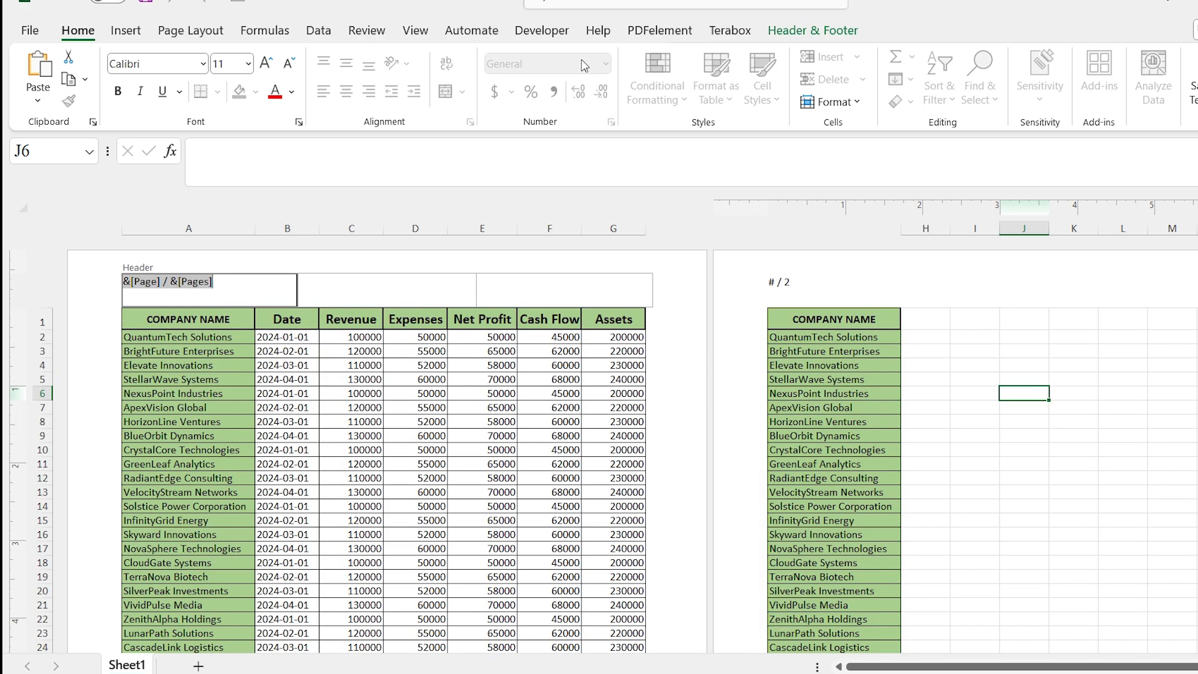
click(795, 29)
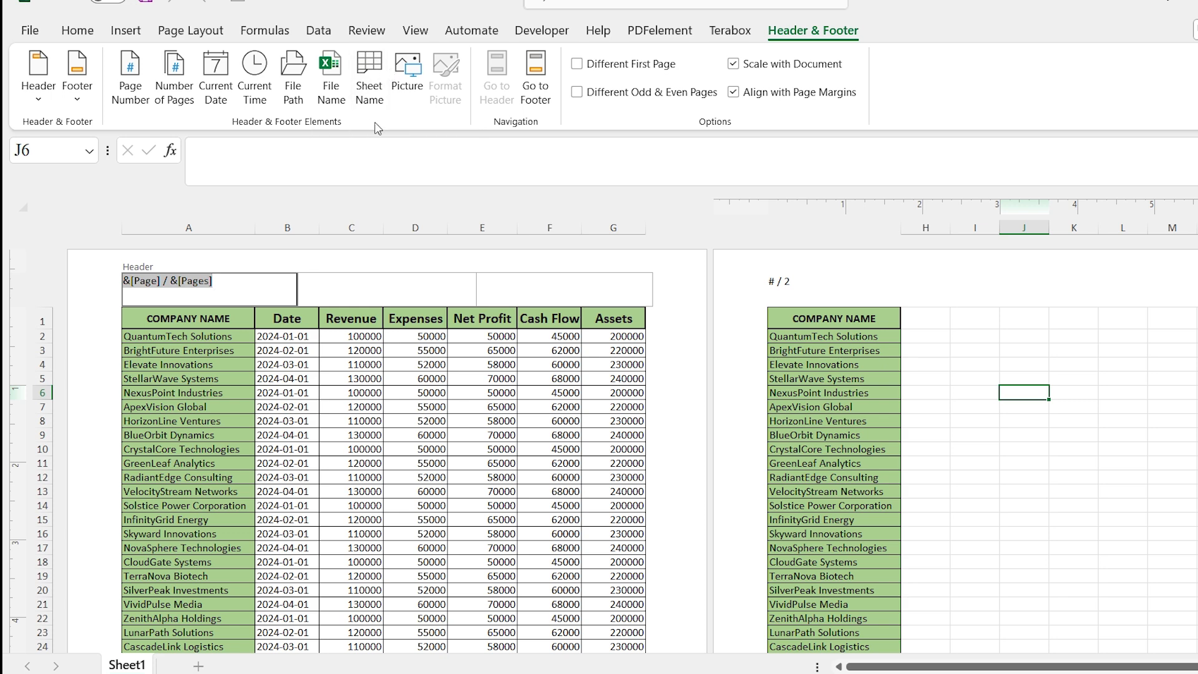
click(624, 296)
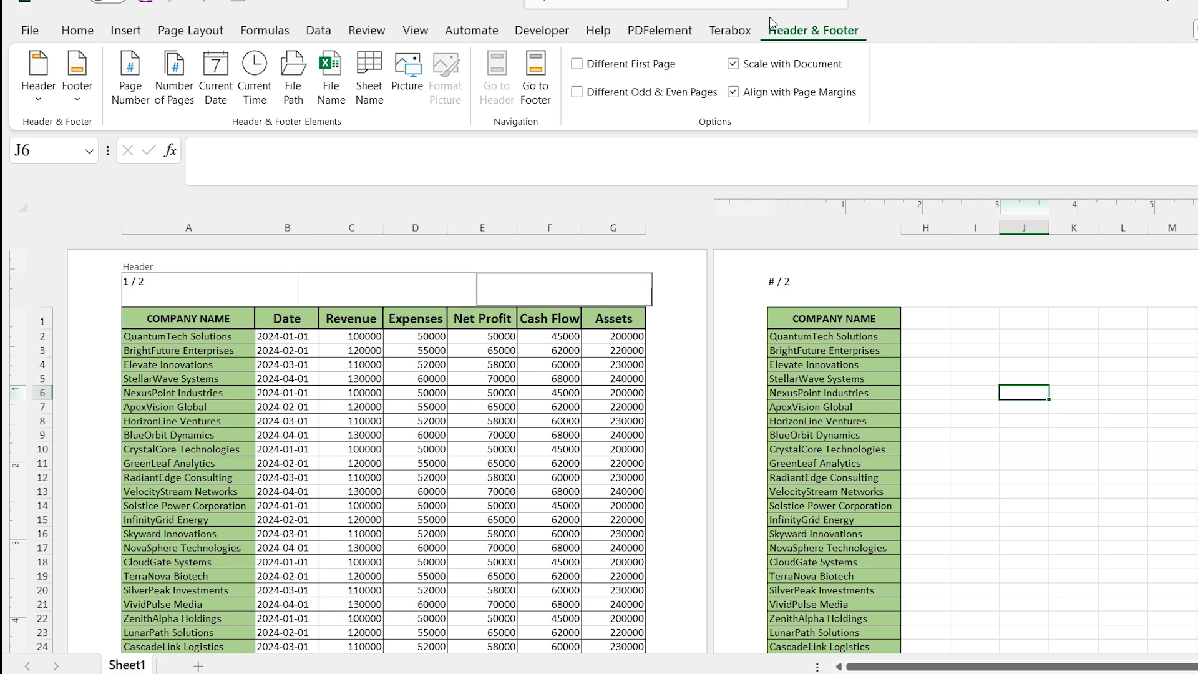
click(419, 83)
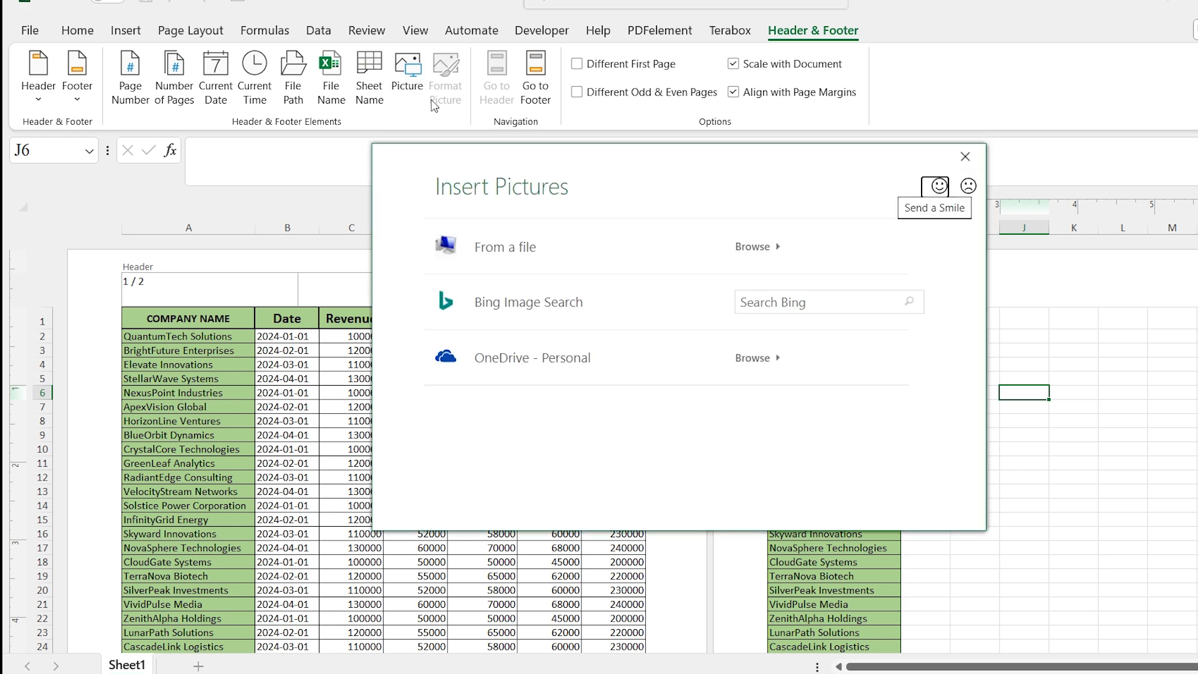
click(500, 247)
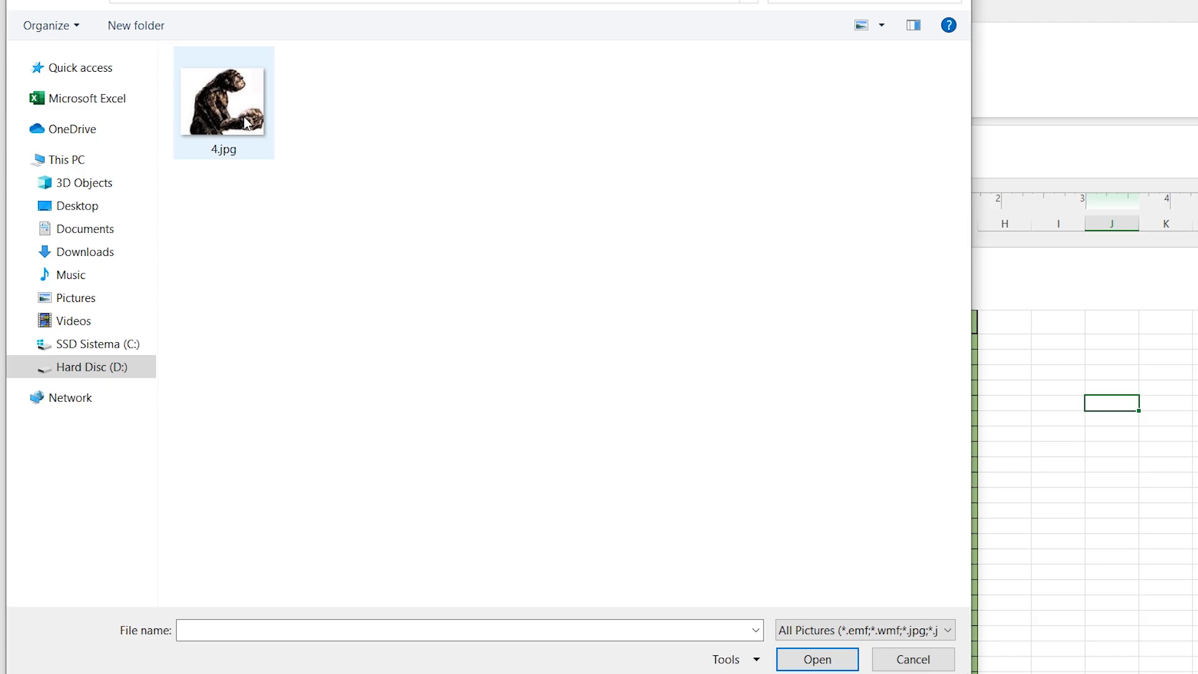
click(246, 122)
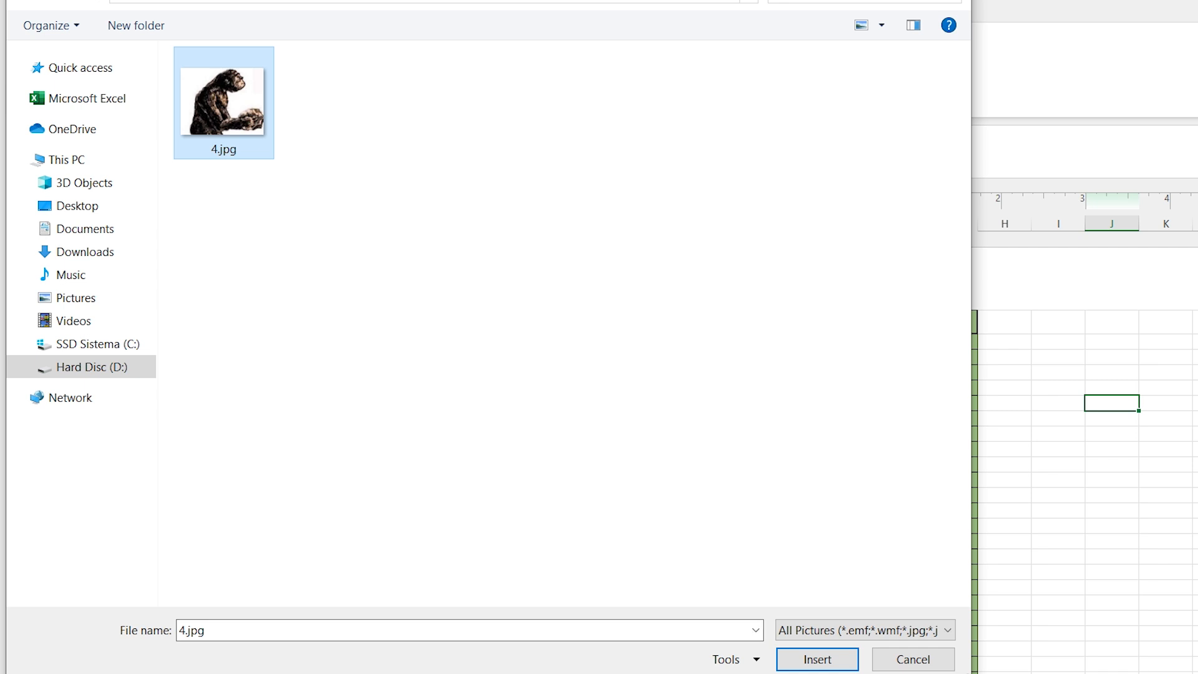
click(814, 667)
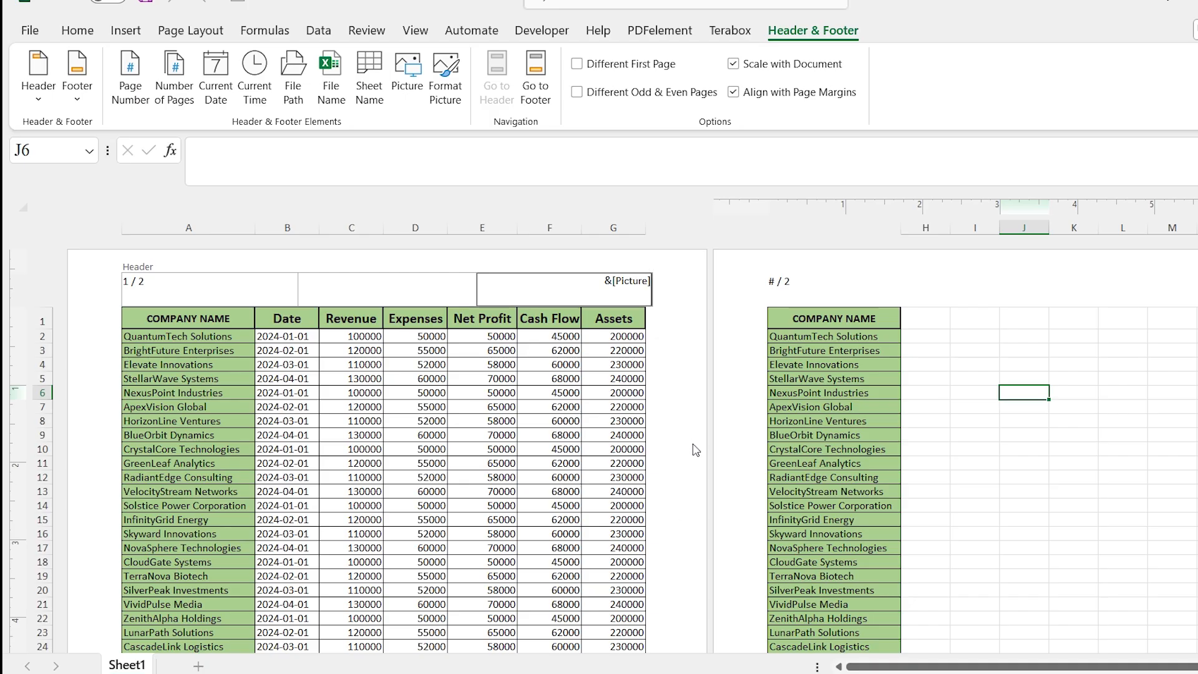
click(665, 405)
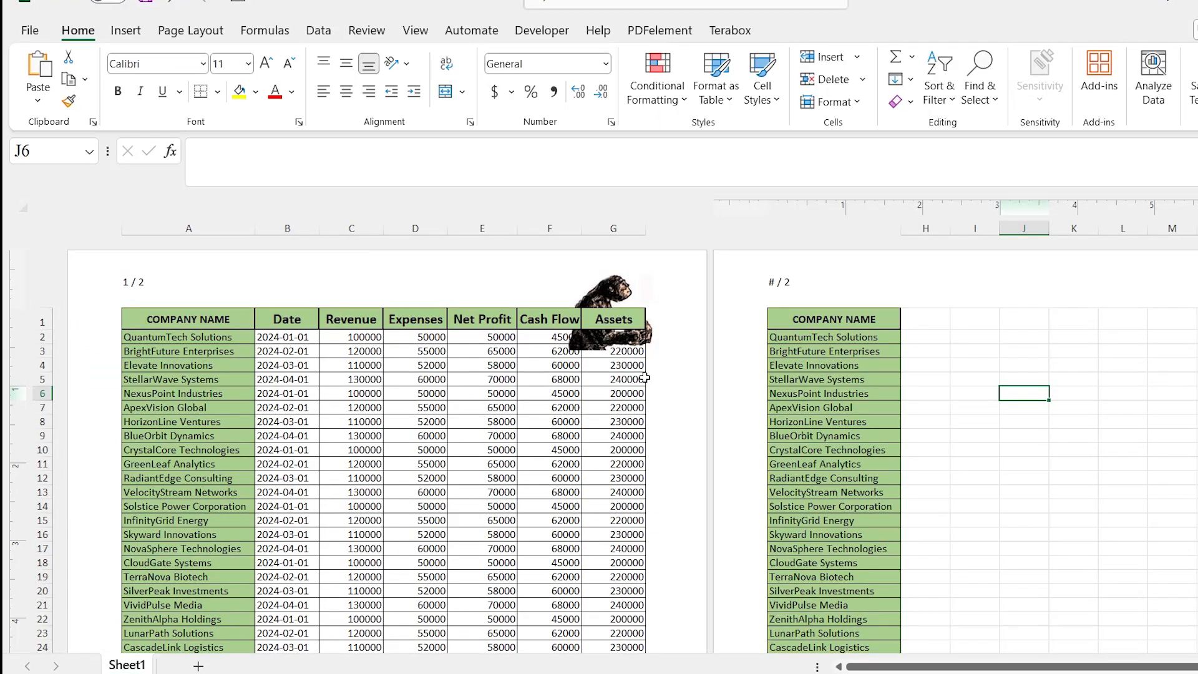
Scale the header picture to 40% height and width.
click(608, 341)
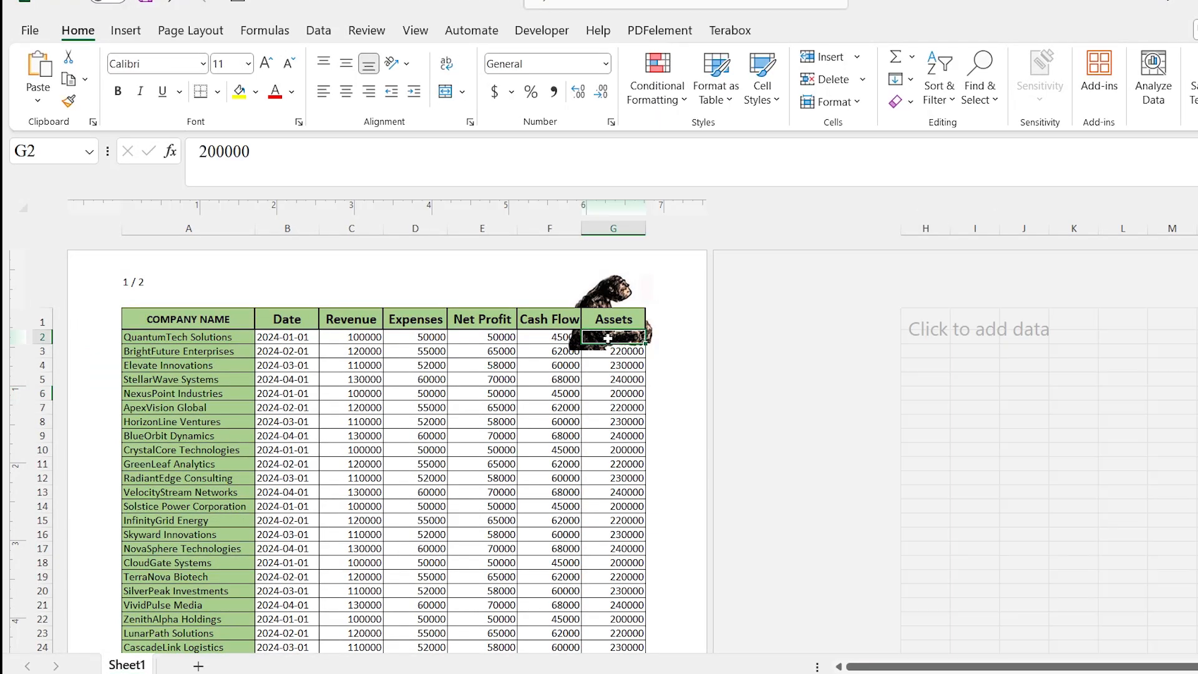
click(637, 295)
click(570, 352)
click(598, 281)
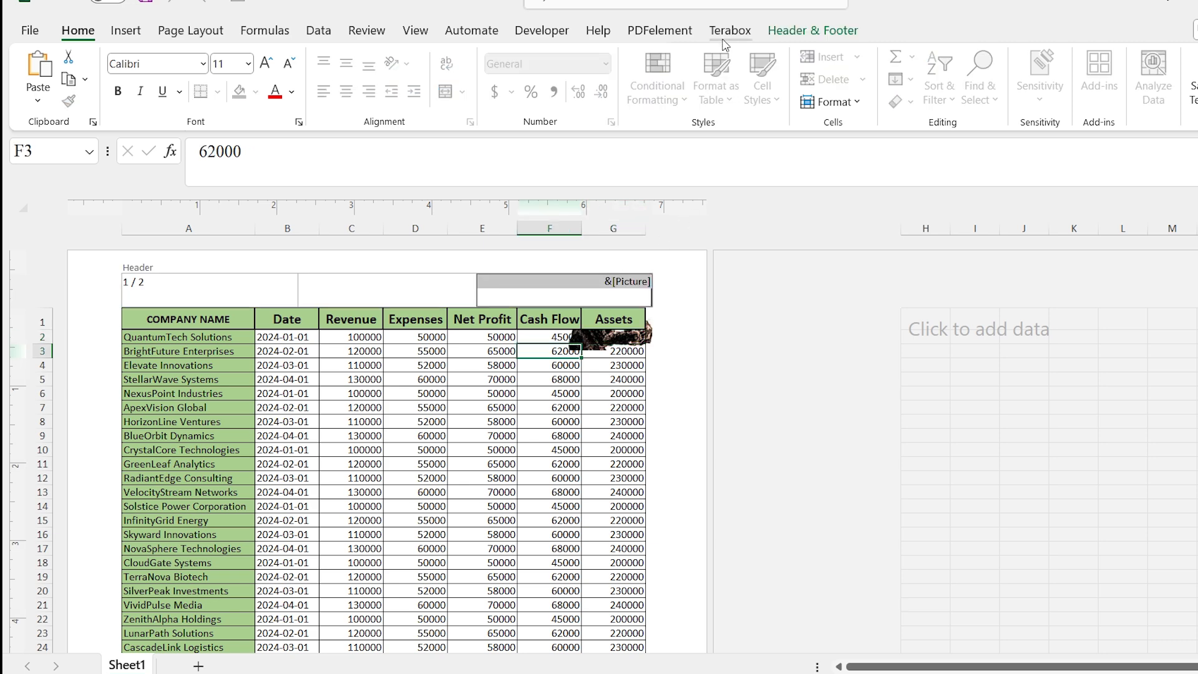
click(787, 33)
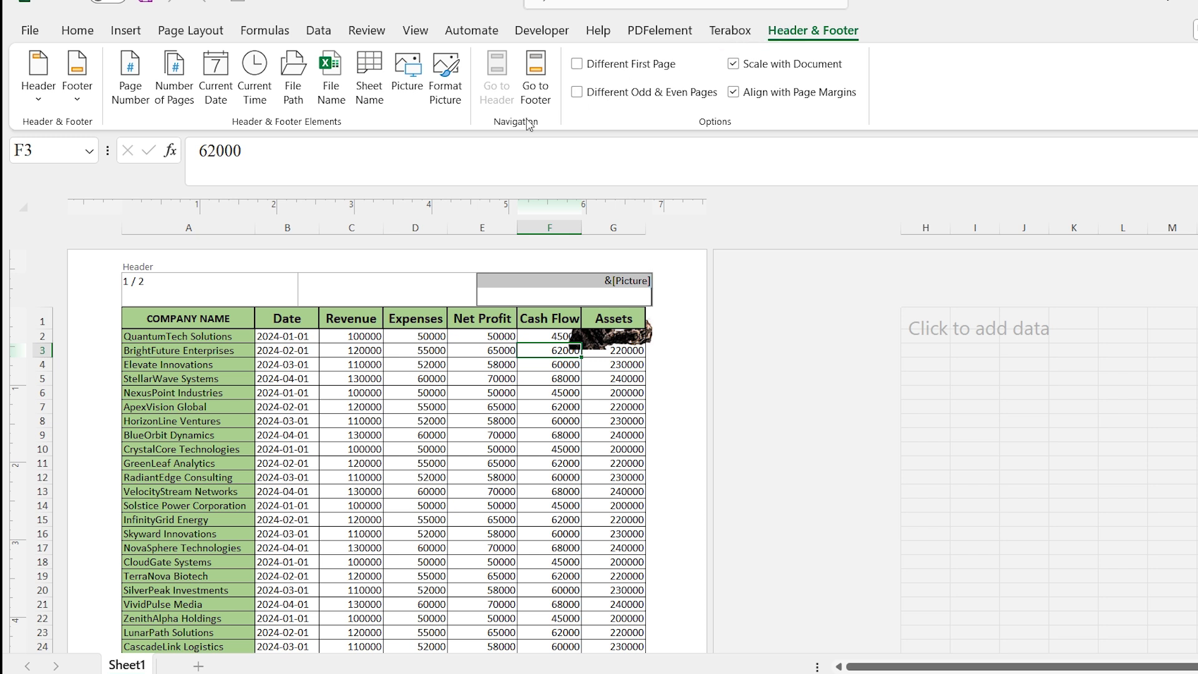
click(455, 102)
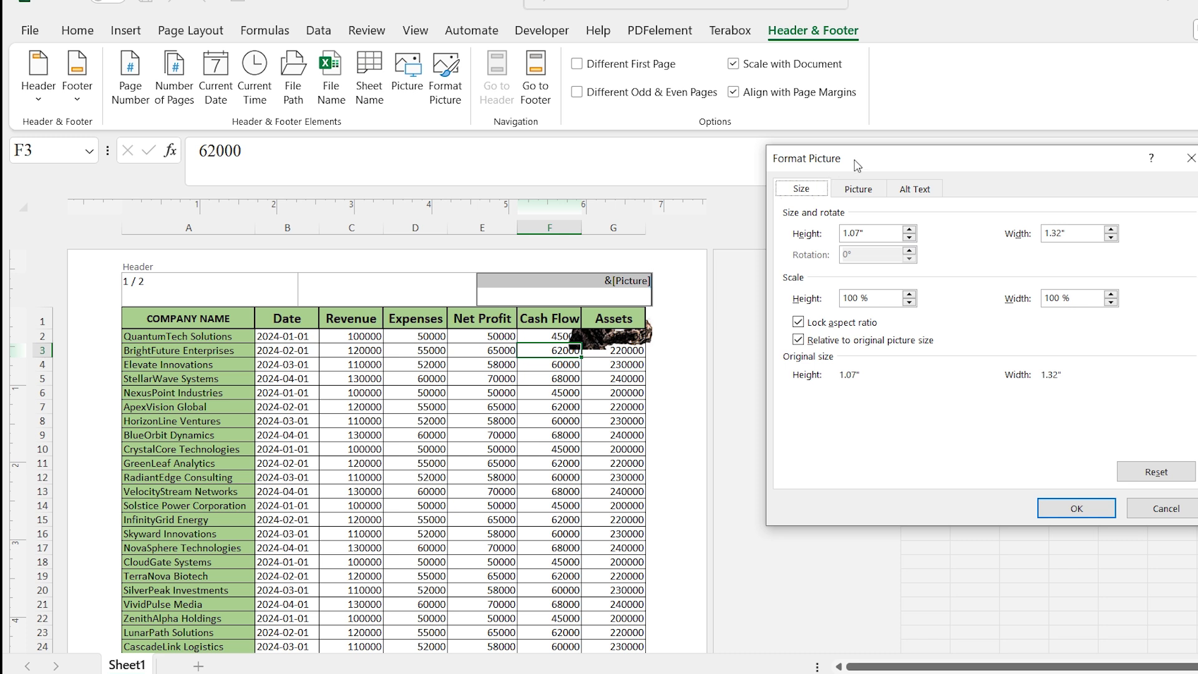
drag(858, 165, 833, 166)
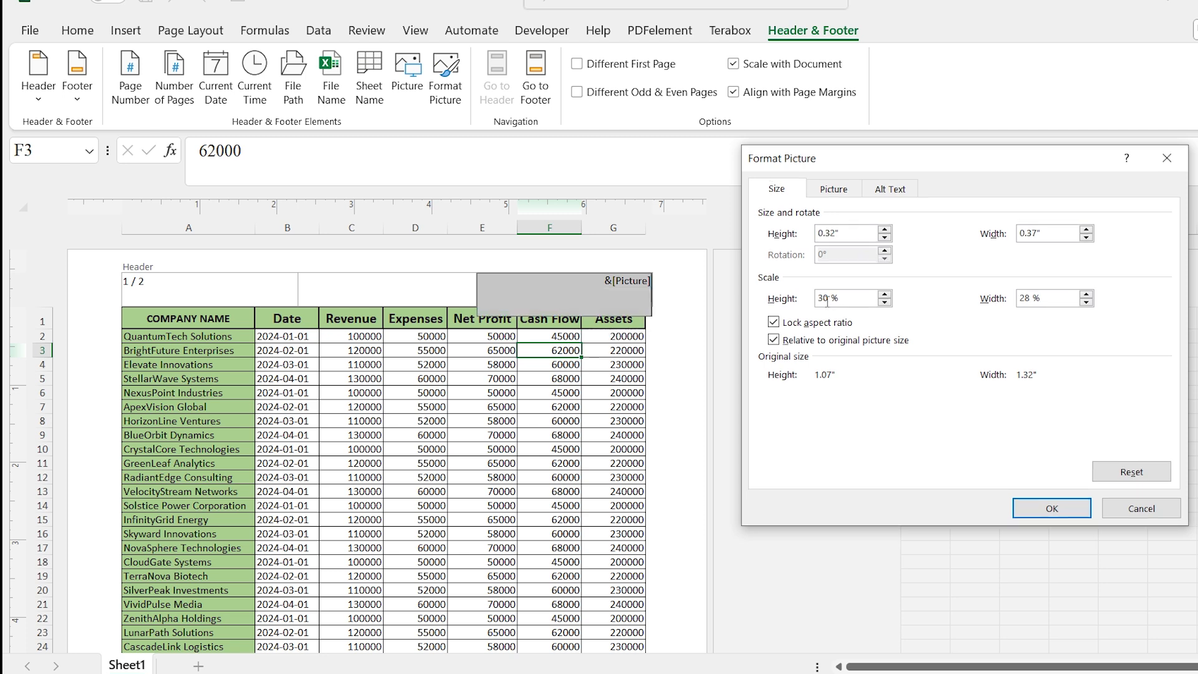
double_click(824, 298)
text(40)
click(1025, 304)
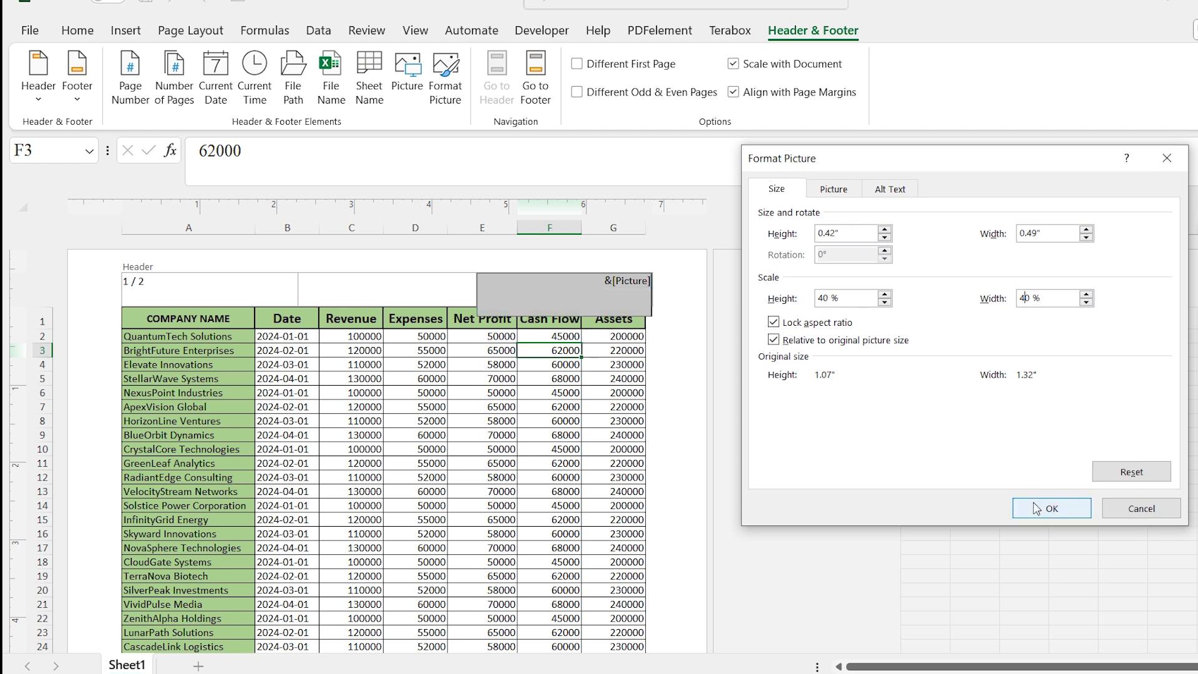
click(1033, 505)
Enter HUMOSAPIA as the text of the center header section.
click(671, 437)
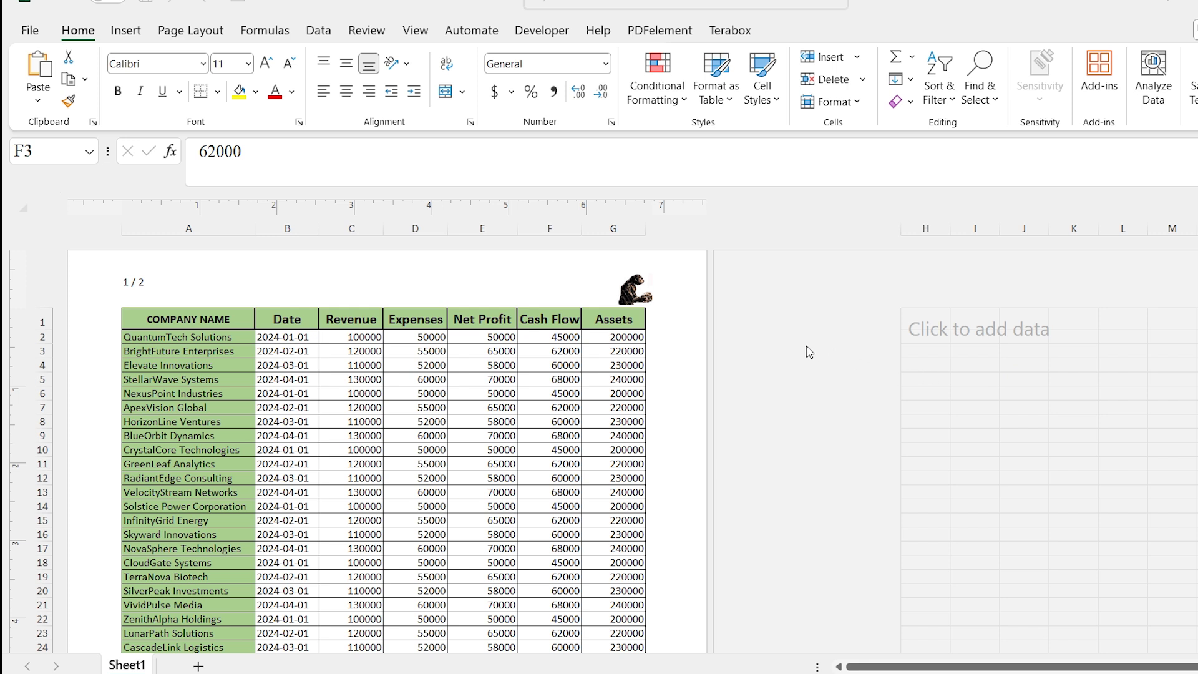
click(377, 292)
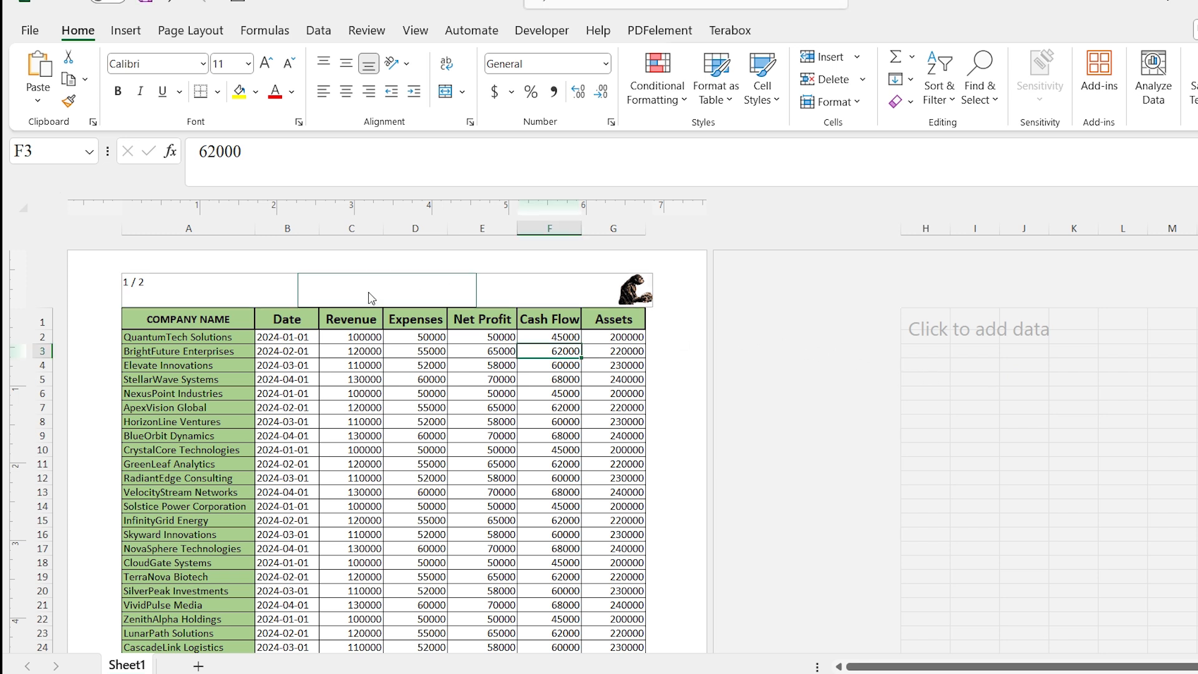
click(370, 293)
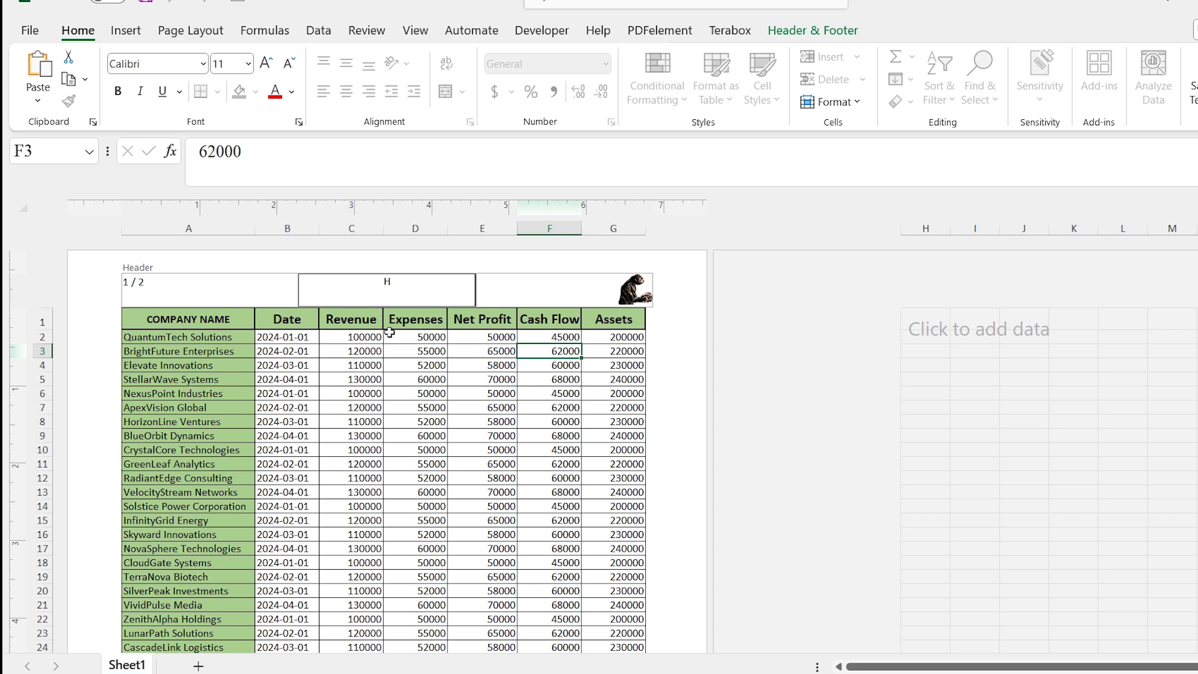
text(UMOSAPIA)
click(669, 389)
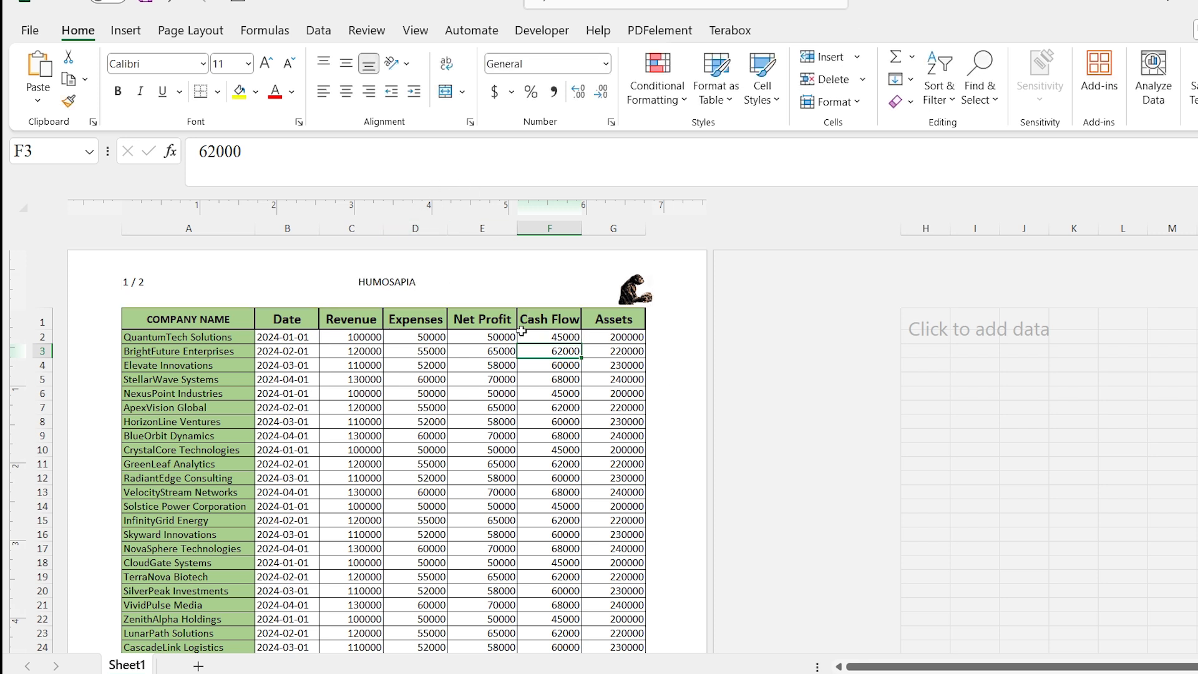
Format the HUMOSAPIA header text as bold with font size 18.
click(423, 284)
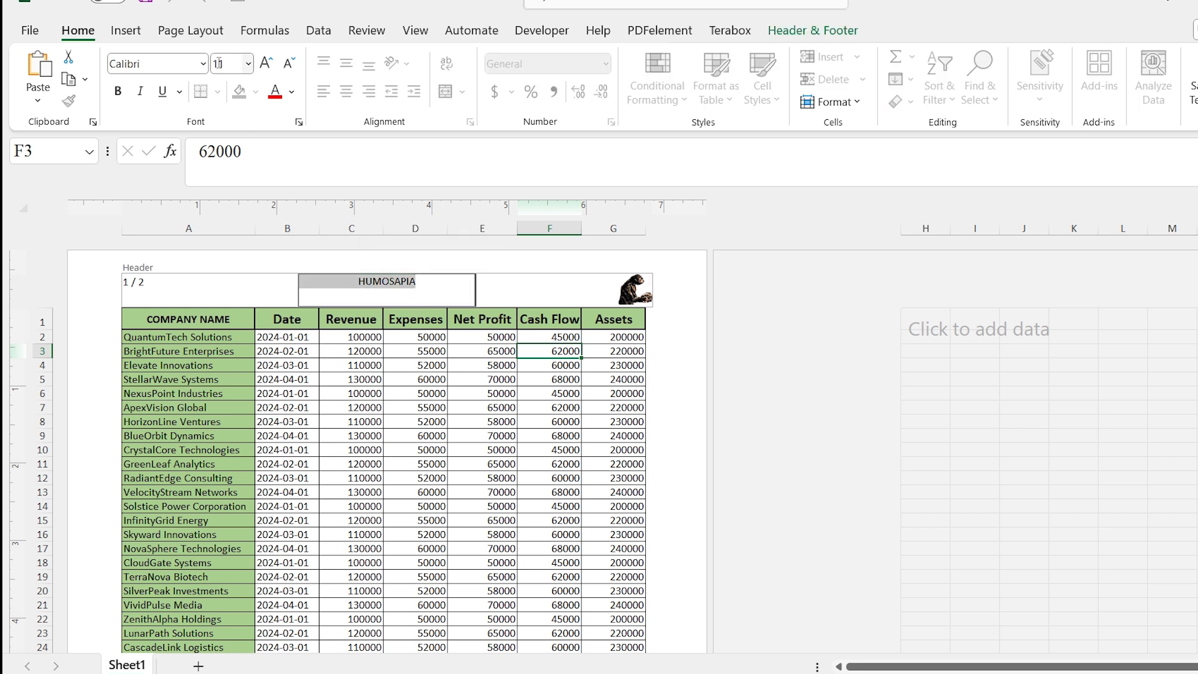
click(118, 90)
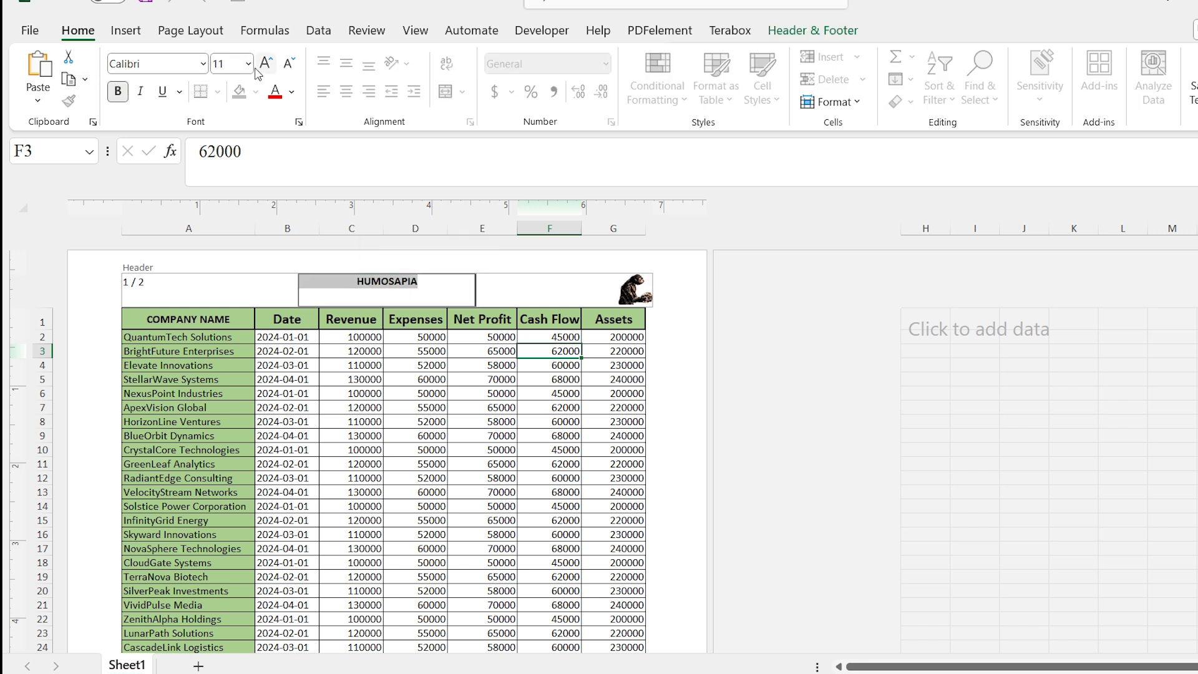
click(247, 64)
click(225, 218)
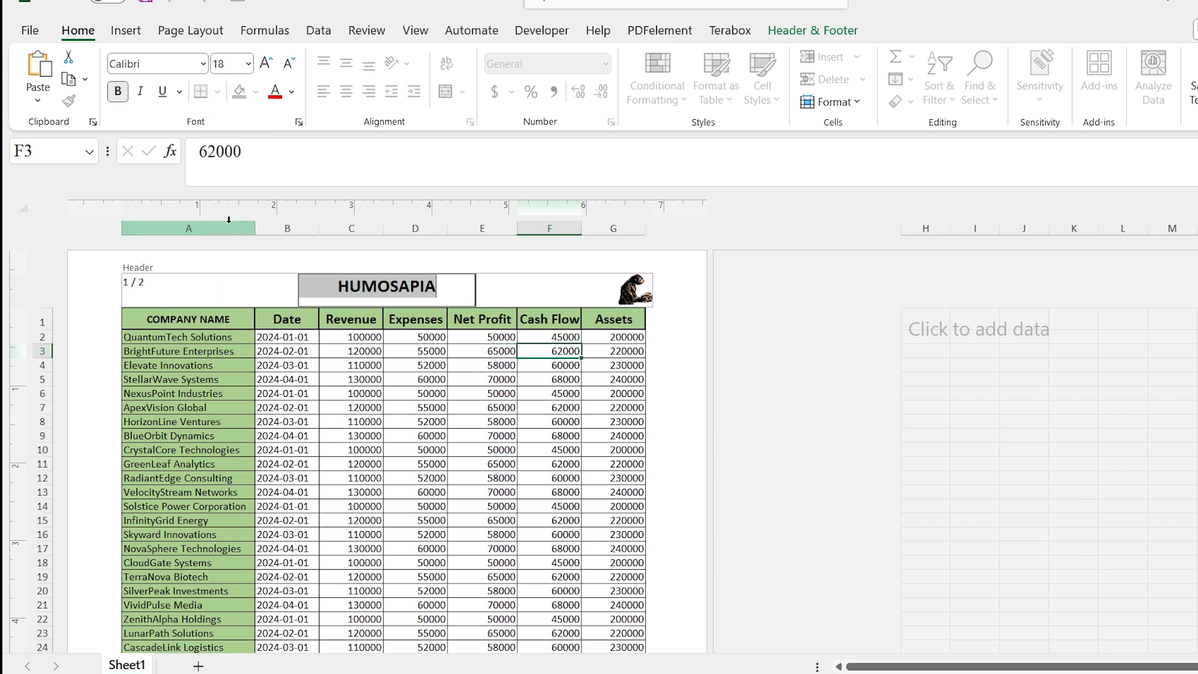
click(503, 297)
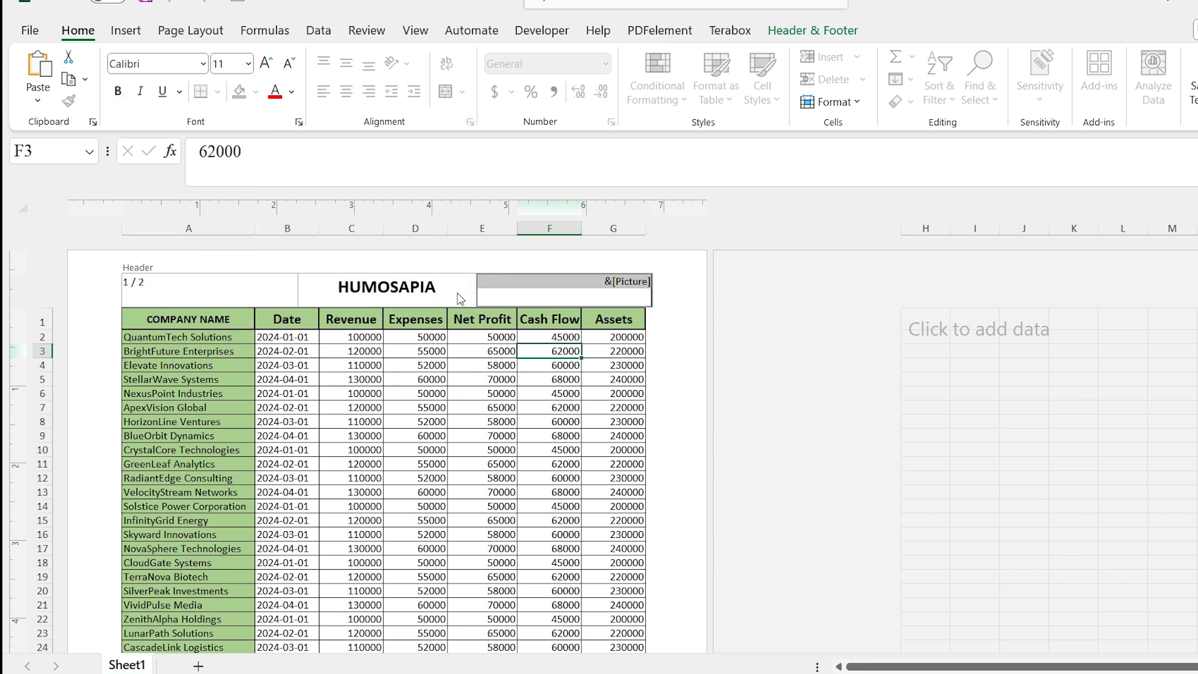
click(450, 279)
click(500, 287)
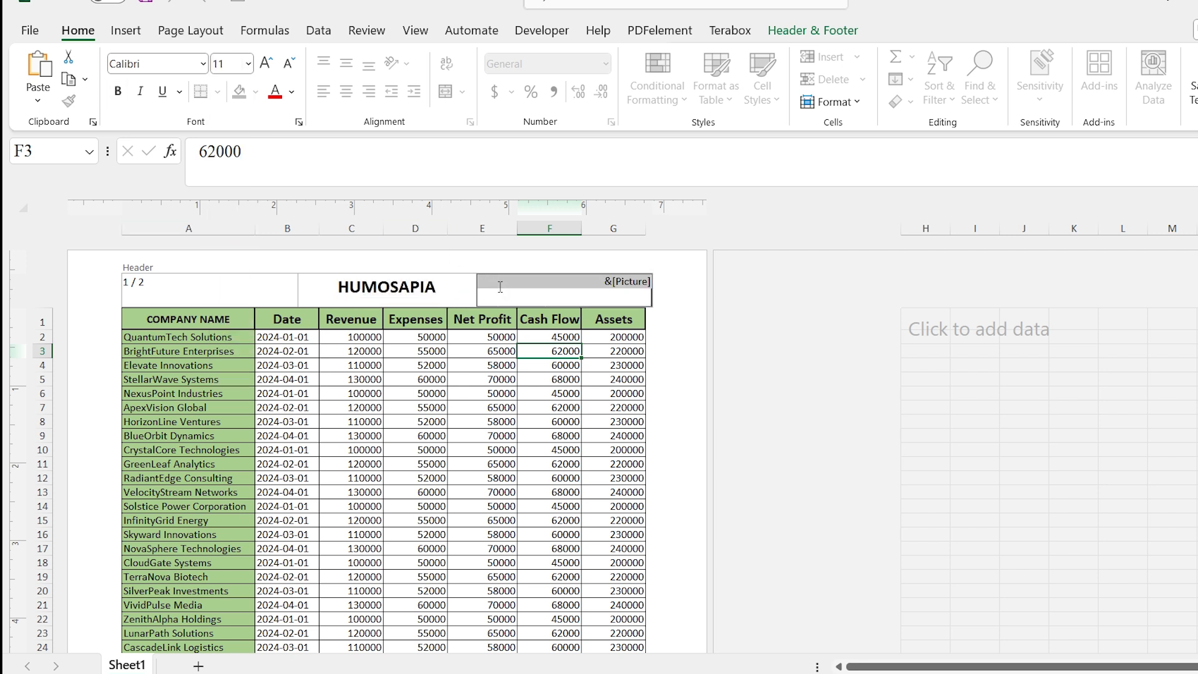
click(421, 311)
click(432, 289)
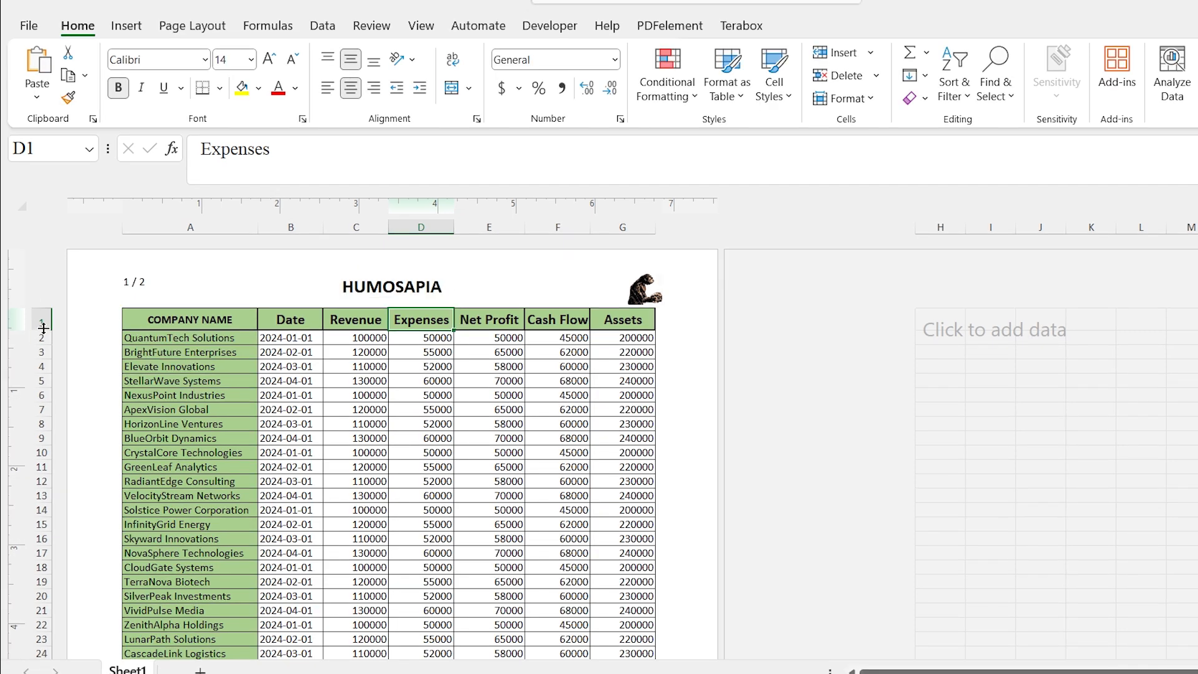
Drag the page's top margin to about 0.91 inches.
drag(45, 329, 45, 332)
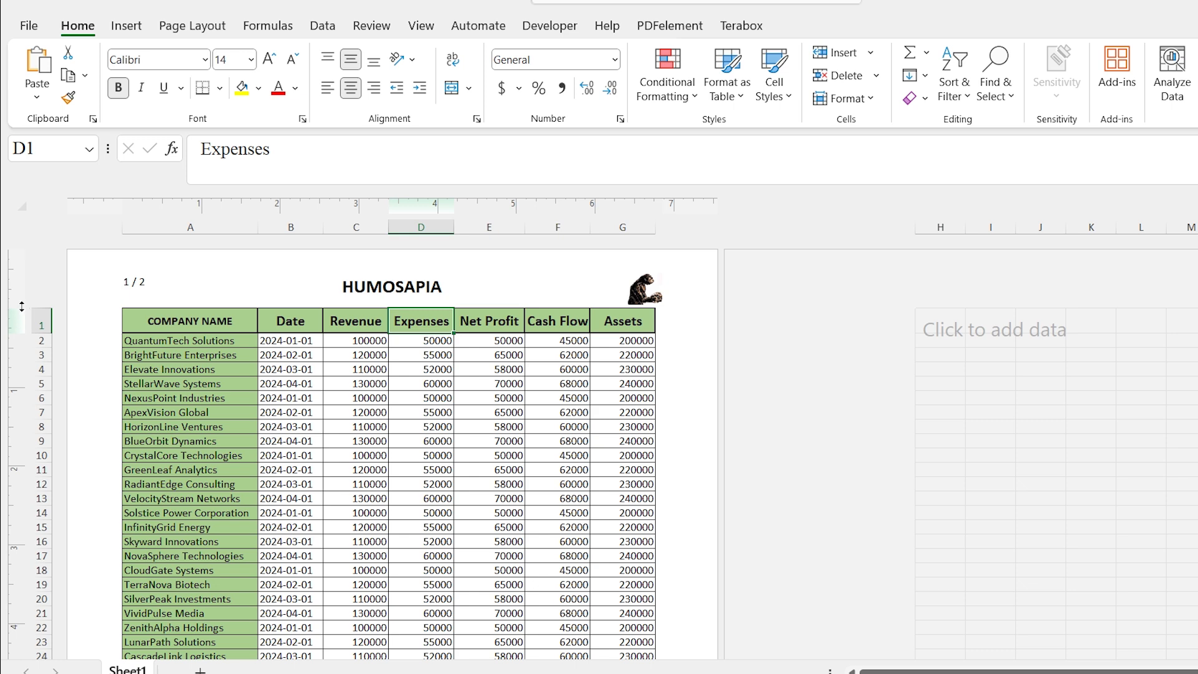
mouse_move(25, 309)
mouse_down()
mouse_move(12, 318)
mouse_move(20, 285)
mouse_move(18, 314)
mouse_up()
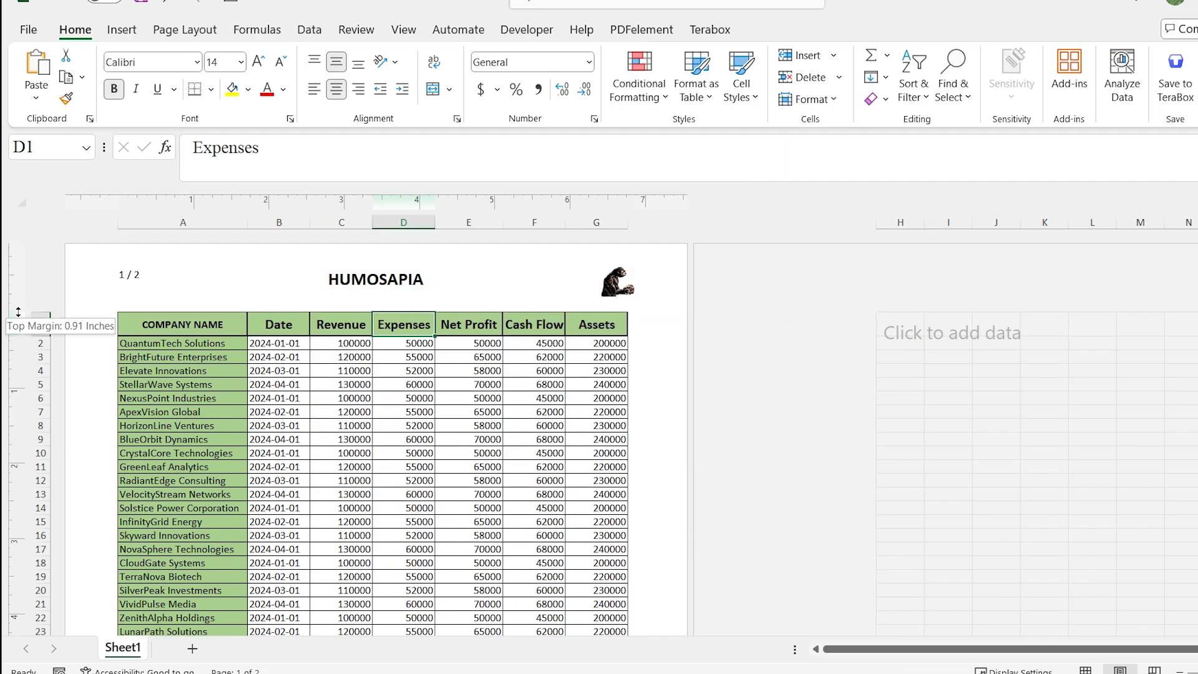